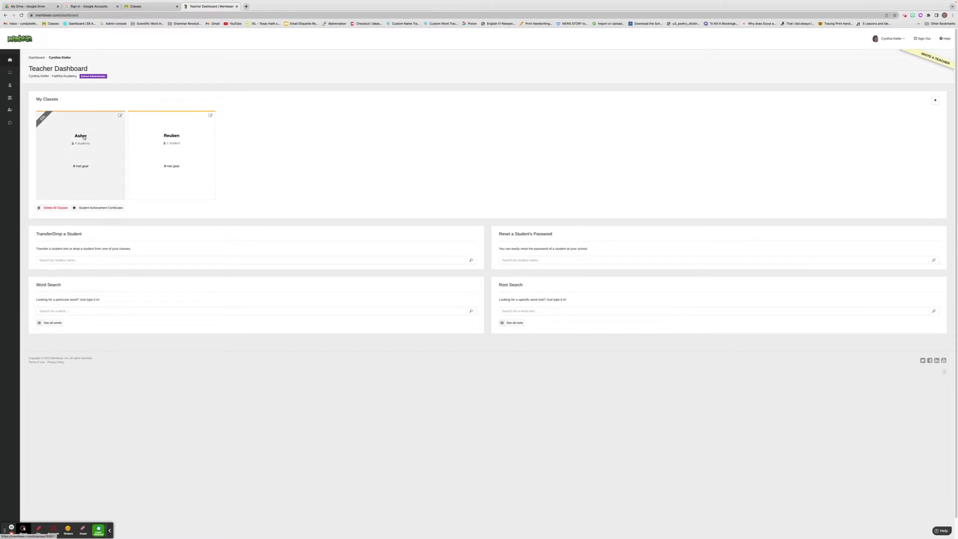
Open the Asher class's assessments and start a new assessment.
{"action": "left_click", "coordinate": [82, 149]}
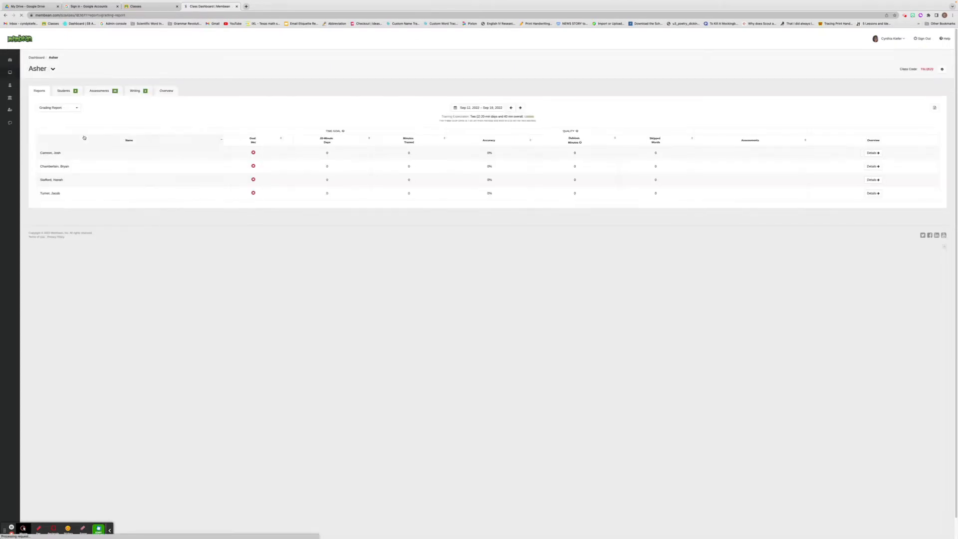
{"action": "left_click", "coordinate": [99, 93]}
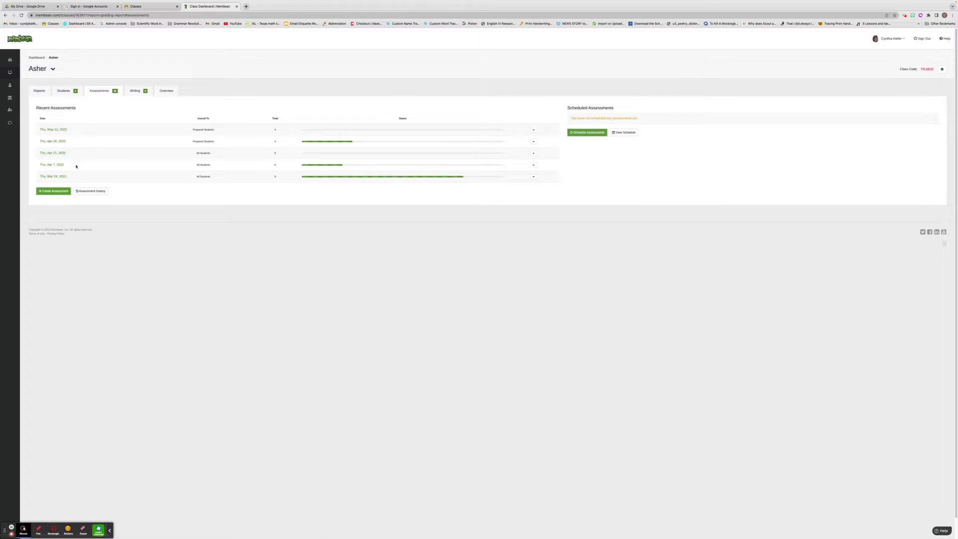
{"action": "left_click", "coordinate": [56, 193]}
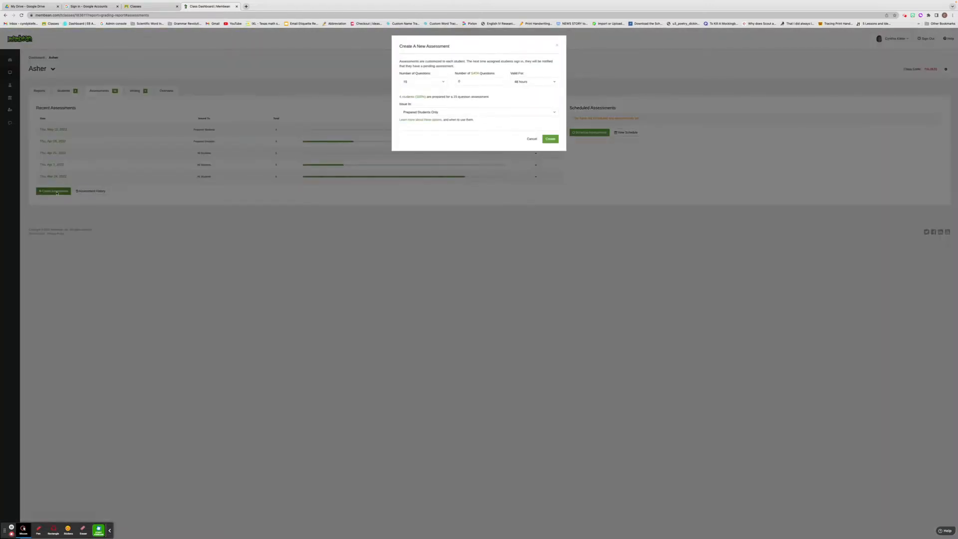
Create the assessment with 25 questions, valid for 24 hours and issued to all students.
{"action": "left_click", "coordinate": [444, 82]}
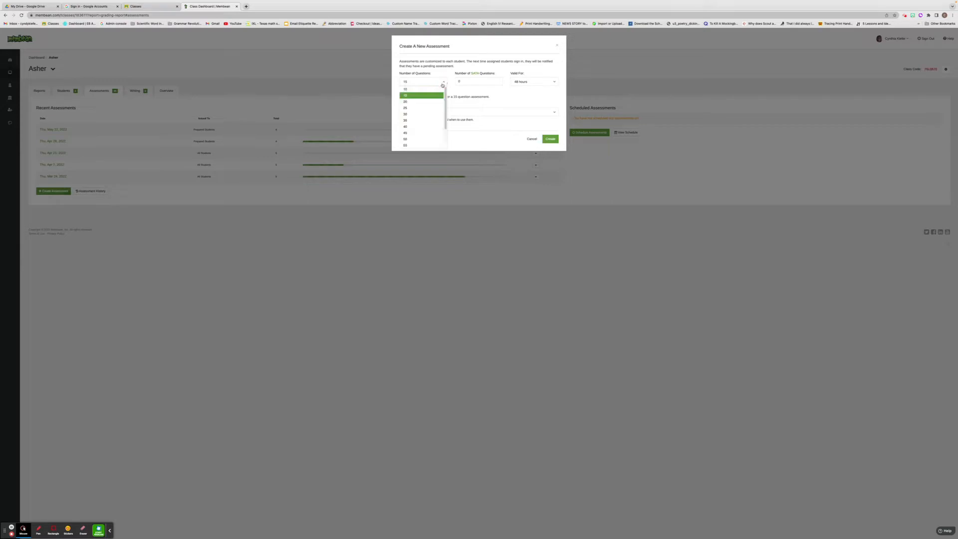
{"action": "left_click", "coordinate": [441, 108]}
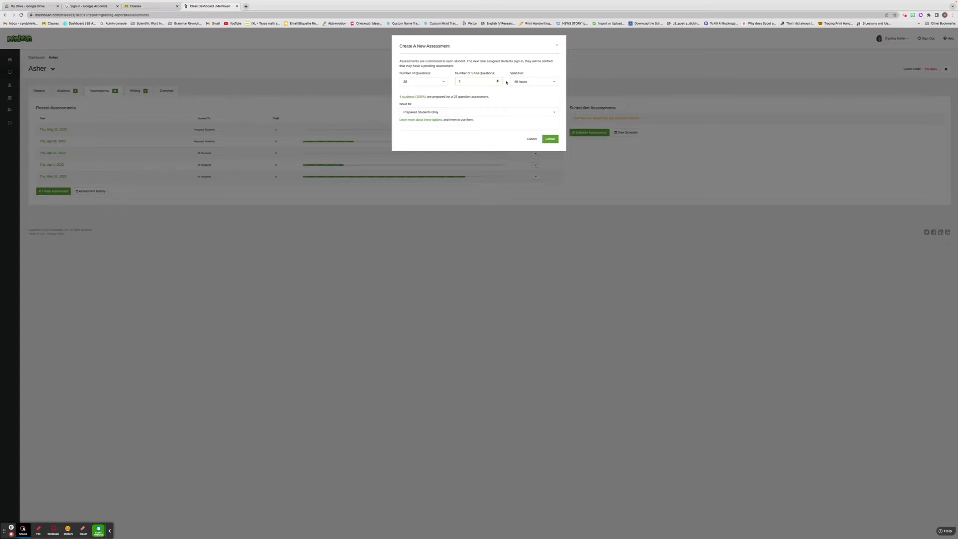
{"action": "left_click", "coordinate": [557, 85]}
{"action": "left_click", "coordinate": [547, 89]}
{"action": "left_click", "coordinate": [554, 113]}
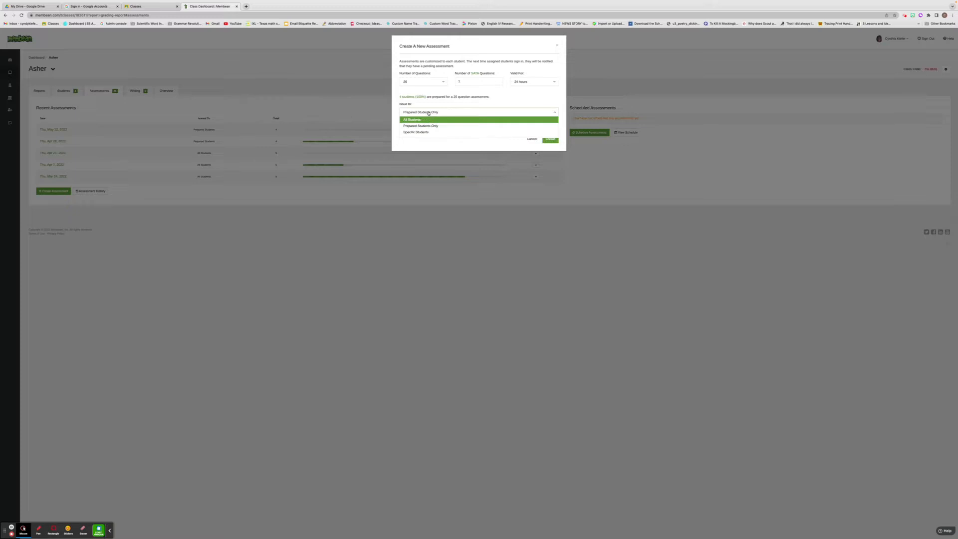
{"action": "left_click", "coordinate": [423, 120]}
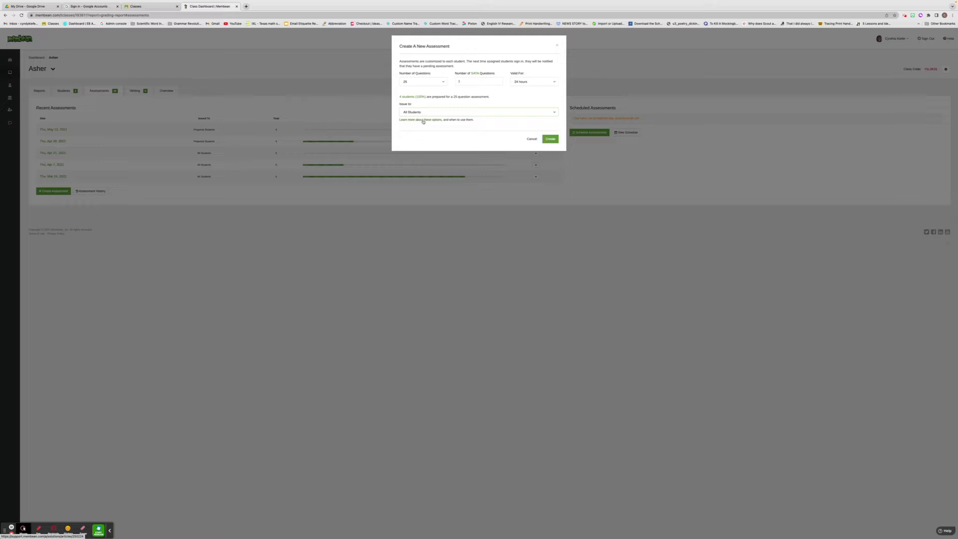
{"action": "left_click", "coordinate": [548, 139]}
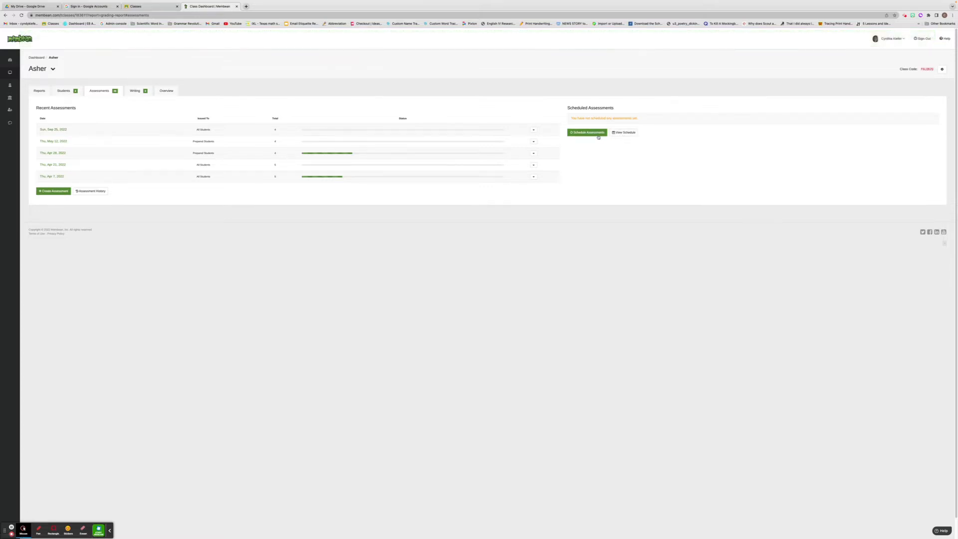
View the class's scheduled assessments calendar for September 2022, and return to the class's assessments.
{"action": "left_click", "coordinate": [624, 132]}
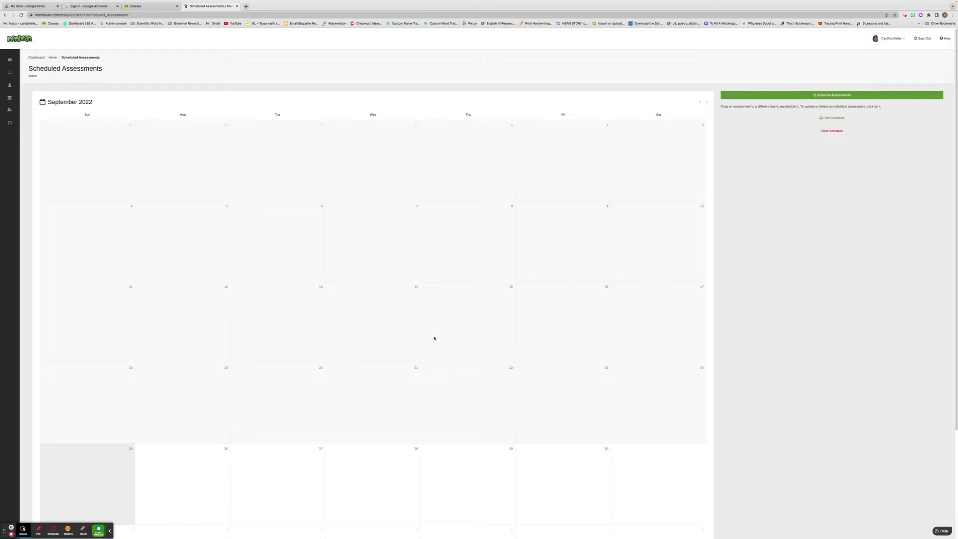
{"action": "scroll", "coordinate": [441, 357], "scroll_direction": "down", "scroll_amount": 4}
{"action": "scroll", "coordinate": [440, 358], "scroll_direction": "up", "scroll_amount": 3}
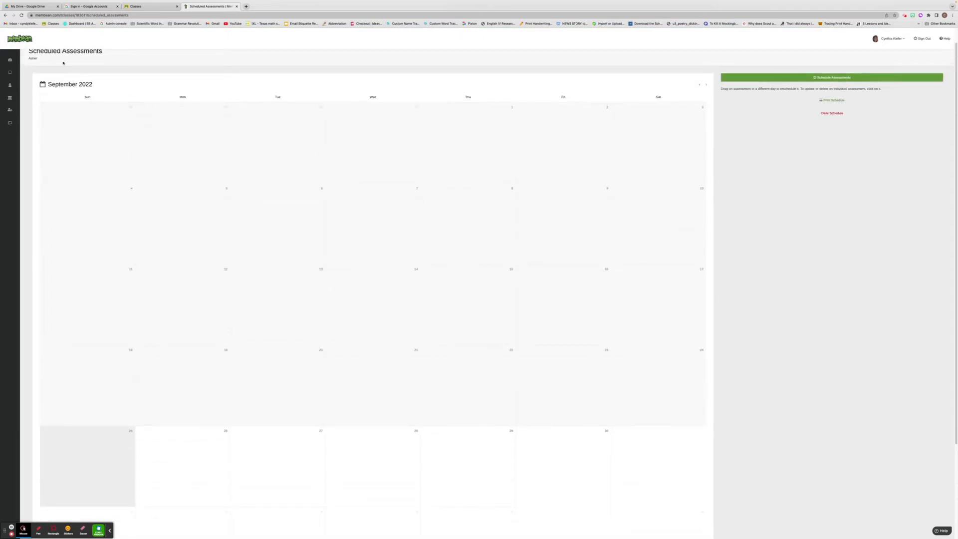
{"action": "left_click", "coordinate": [6, 15]}
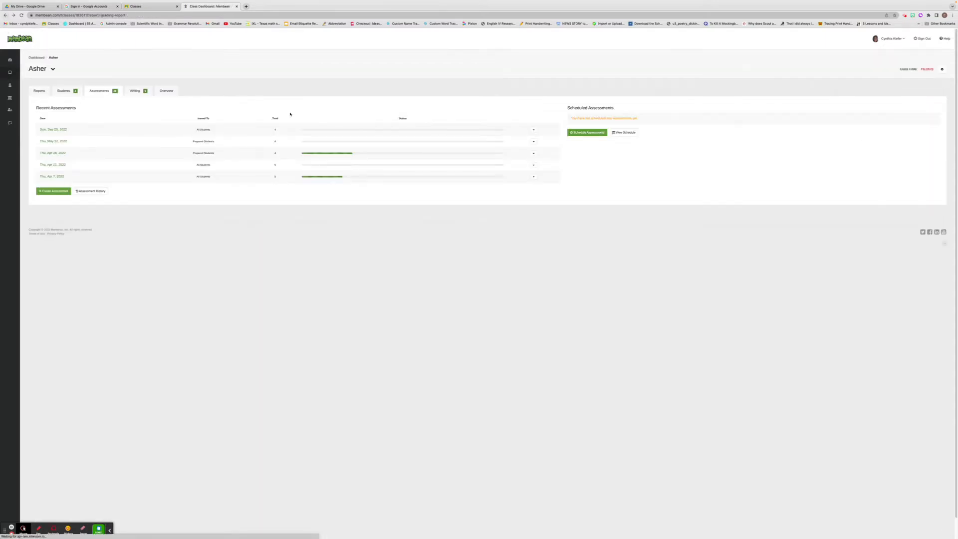
Start scheduling recurring assessments with 30 questions, valid for 24 hours and issued to all students.
{"action": "left_click", "coordinate": [588, 133]}
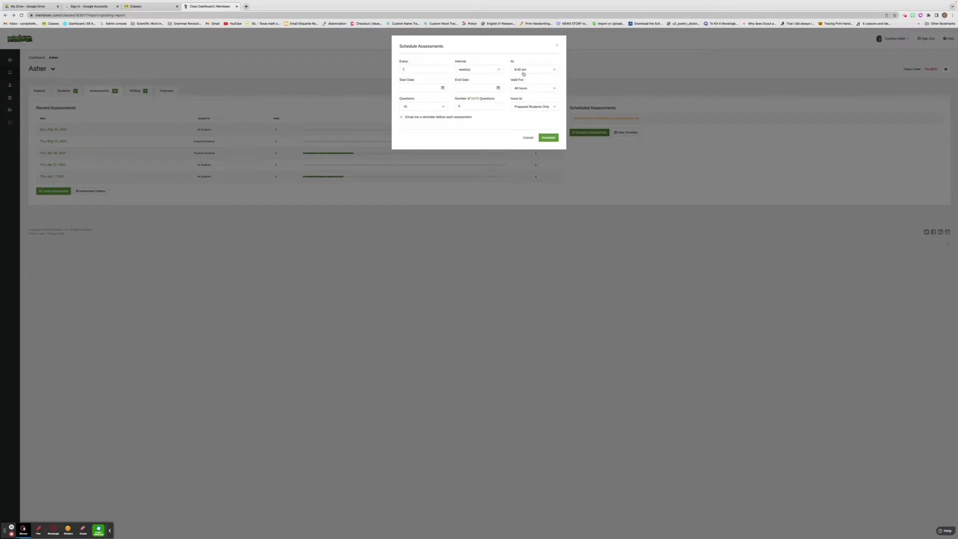
{"action": "left_click", "coordinate": [443, 88]}
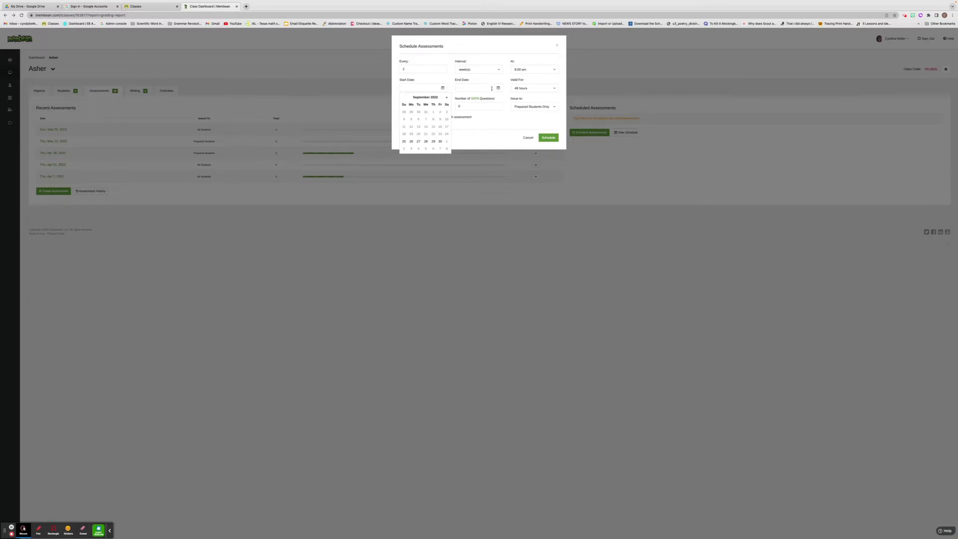
{"action": "left_click", "coordinate": [552, 91]}
{"action": "left_click", "coordinate": [542, 98]}
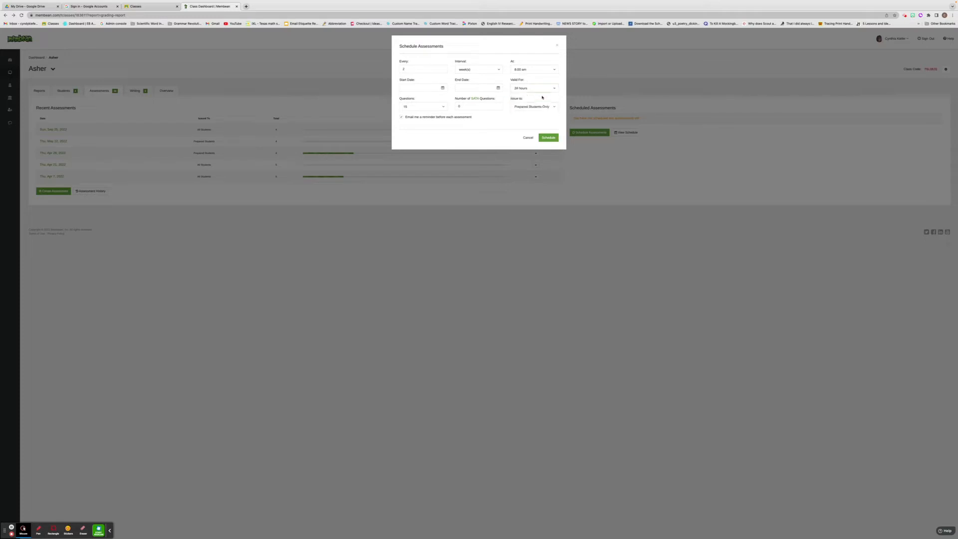
{"action": "left_click", "coordinate": [444, 107]}
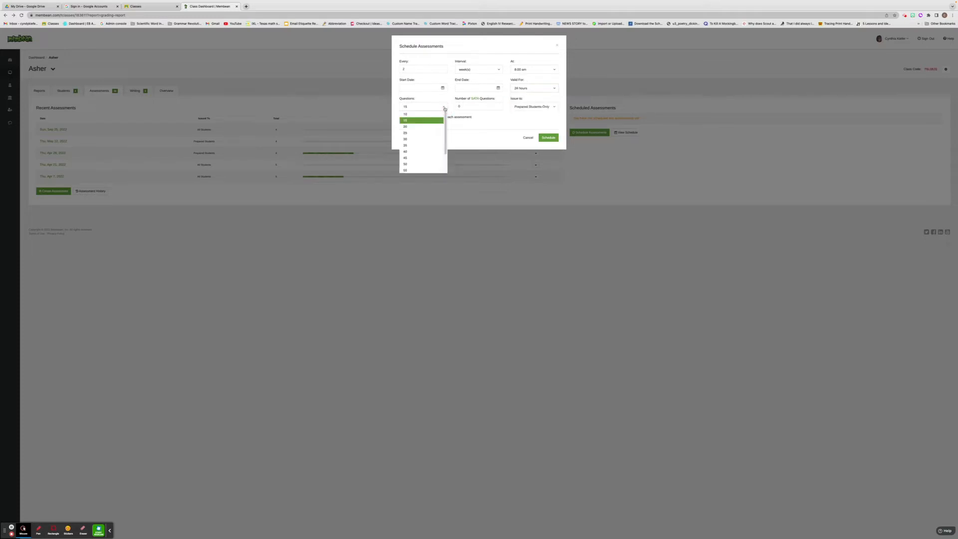
{"action": "left_click", "coordinate": [442, 139]}
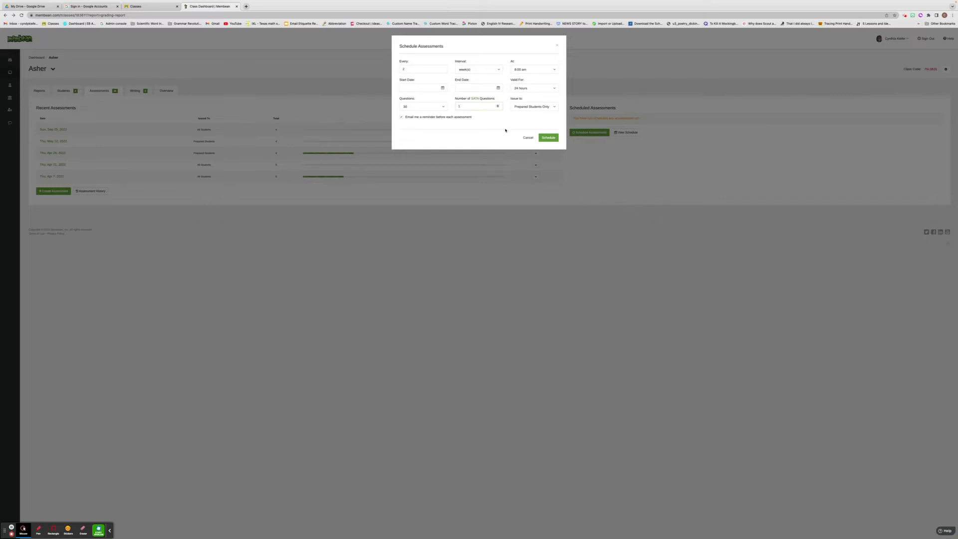
{"action": "left_click", "coordinate": [555, 107]}
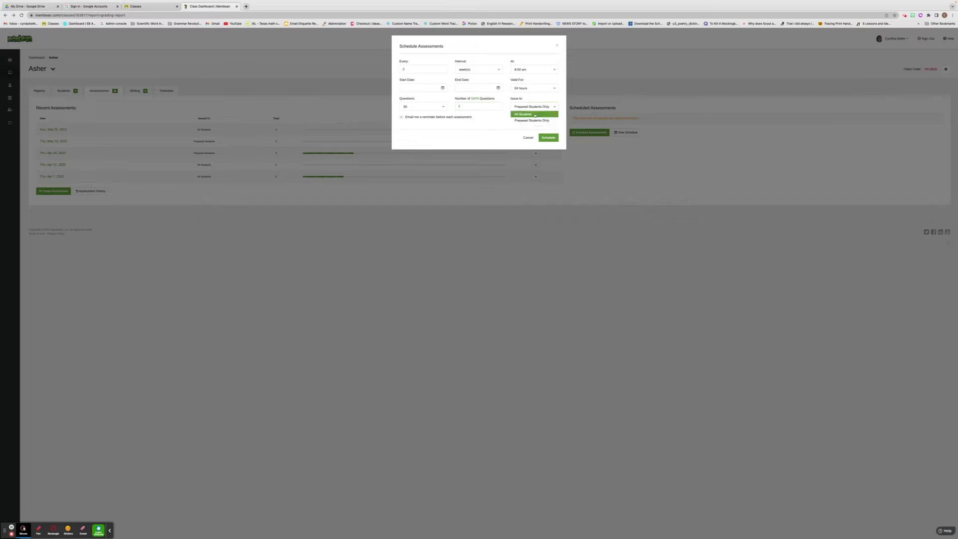
{"action": "left_click", "coordinate": [534, 115]}
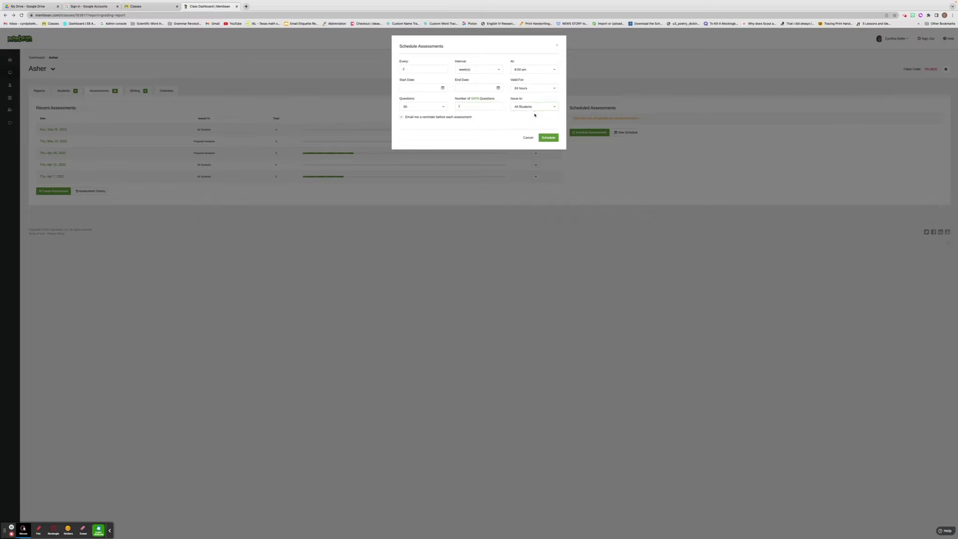
Set the schedule's start date to Sep 29, 2022 and its end date in November 2022, and schedule the assessments.
{"action": "left_click", "coordinate": [443, 88]}
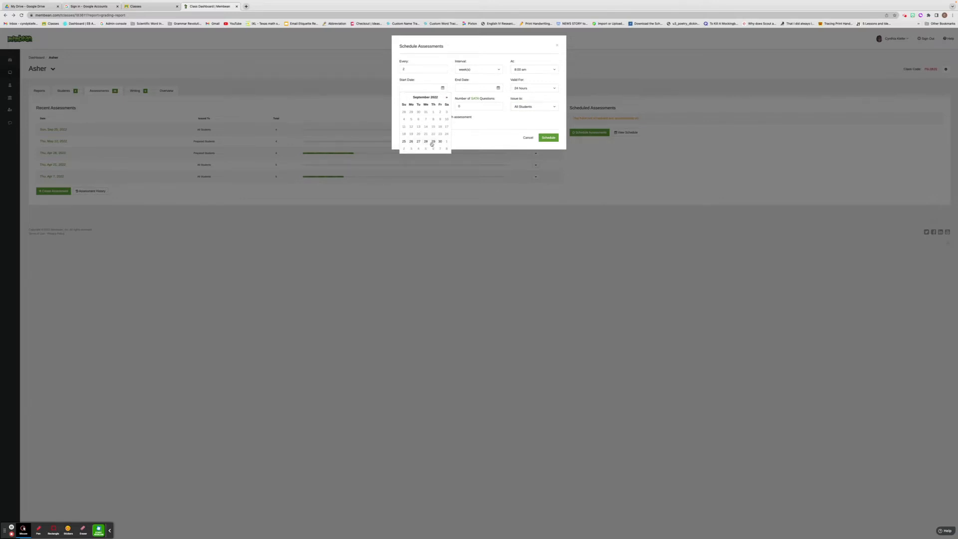
{"action": "left_click", "coordinate": [433, 141]}
{"action": "left_click", "coordinate": [491, 87]}
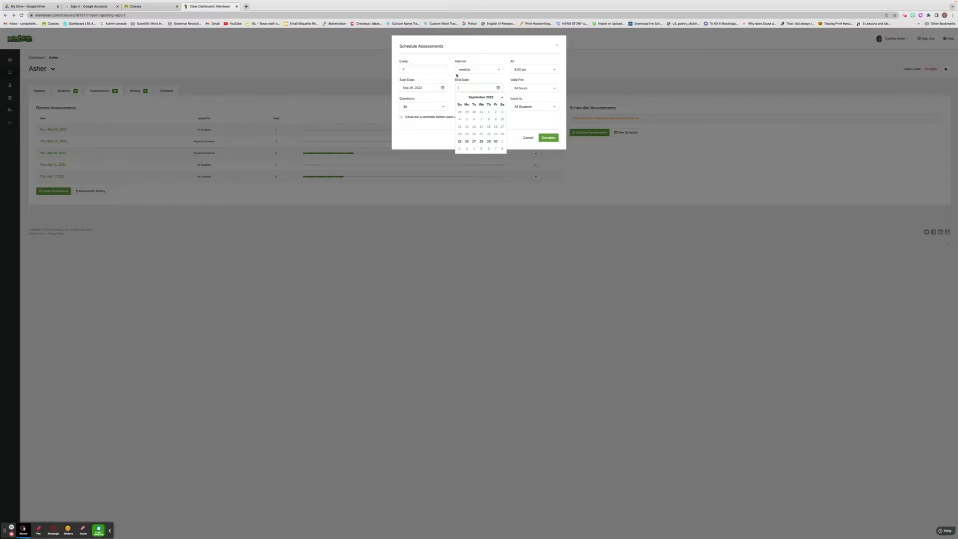
{"action": "left_click", "coordinate": [502, 97]}
{"action": "left_click", "coordinate": [502, 97]}
{"action": "left_click", "coordinate": [490, 135]}
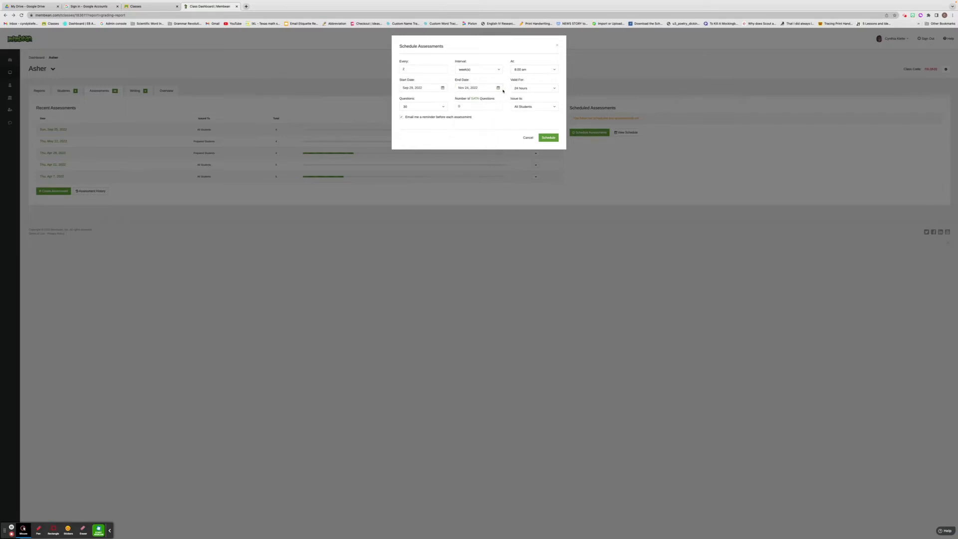
{"action": "left_click", "coordinate": [499, 88]}
{"action": "left_click", "coordinate": [492, 122]}
{"action": "left_click", "coordinate": [548, 138]}
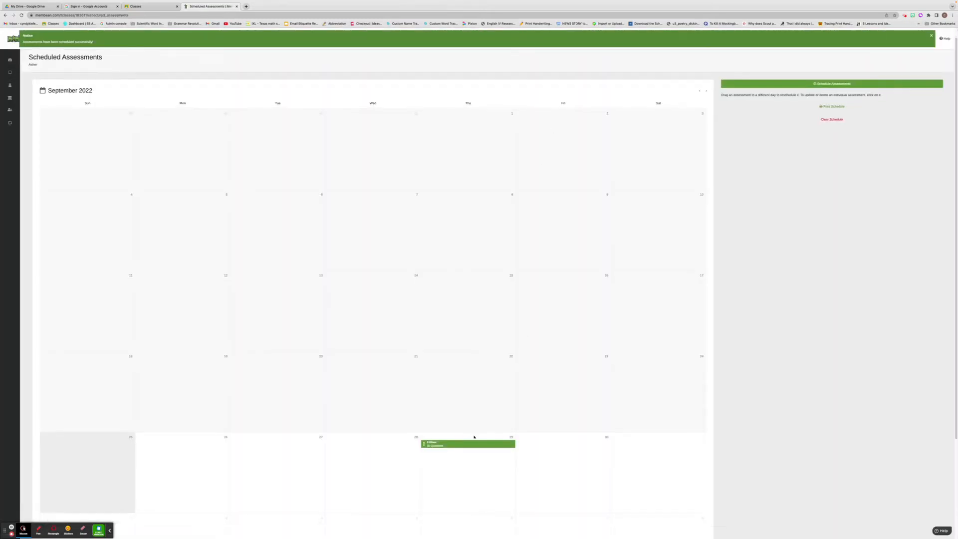
Delete the assessment scheduled for October 27, 2022 from the calendar, confirming with the word DELETE.
{"action": "scroll", "coordinate": [473, 437], "scroll_direction": "down", "scroll_amount": 3}
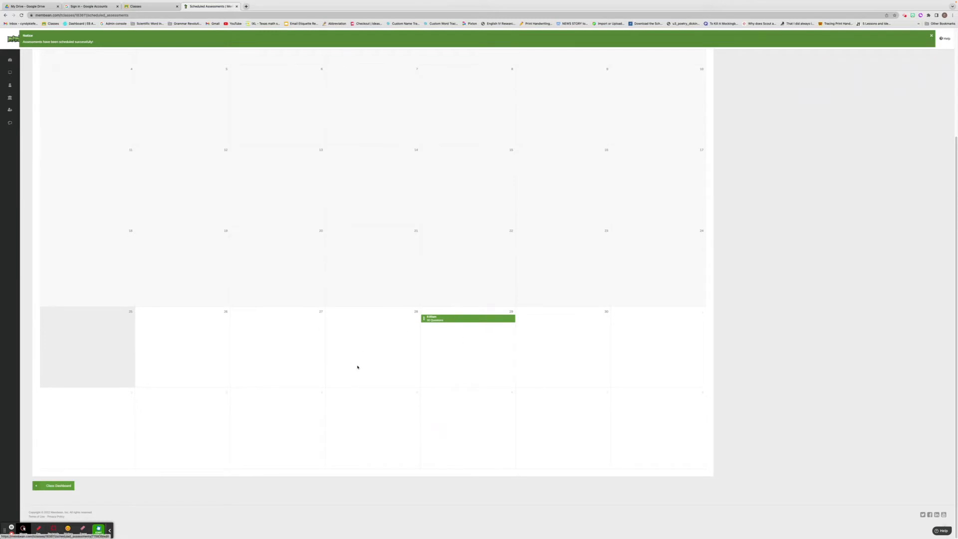
{"action": "scroll", "coordinate": [432, 361], "scroll_direction": "up", "scroll_amount": 3}
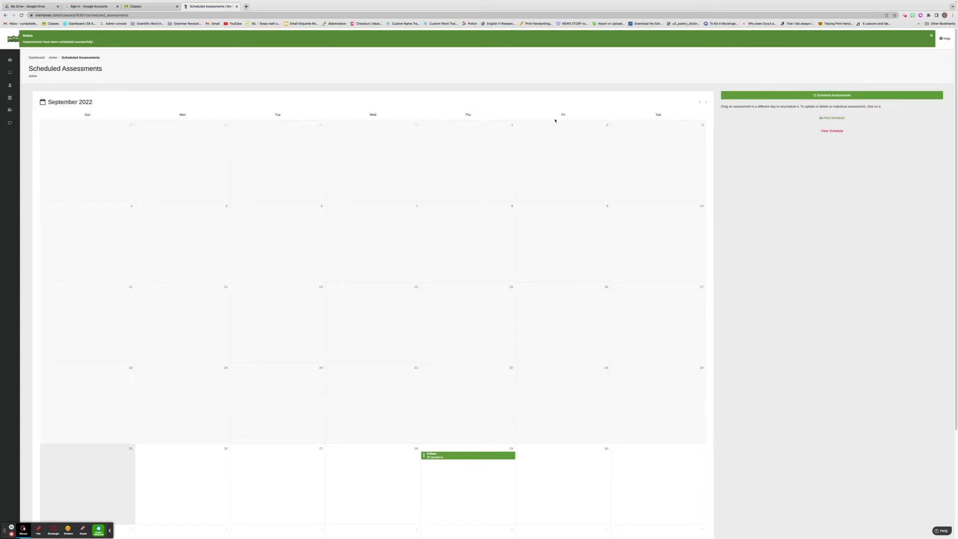
{"action": "left_click", "coordinate": [707, 103]}
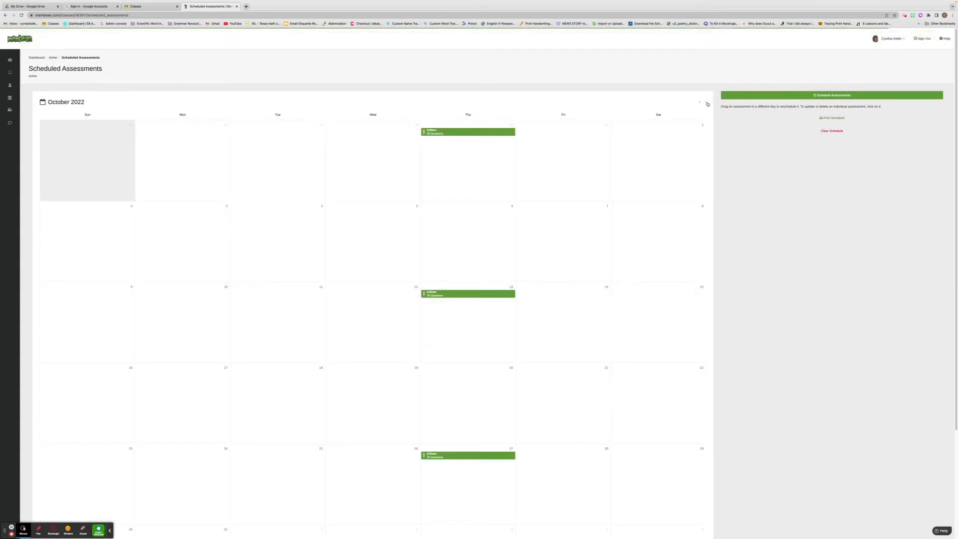
{"action": "scroll", "coordinate": [455, 441], "scroll_direction": "down", "scroll_amount": 3}
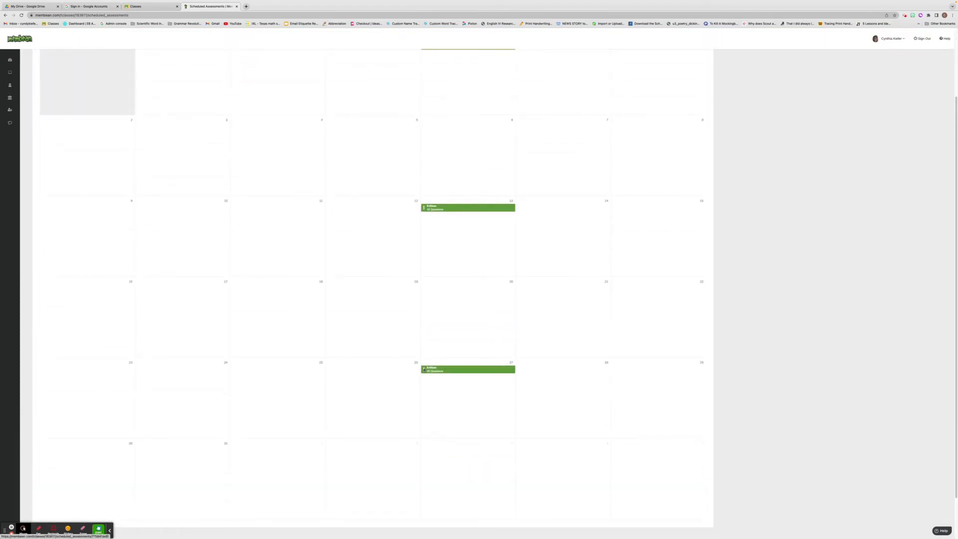
{"action": "left_click", "coordinate": [423, 369]}
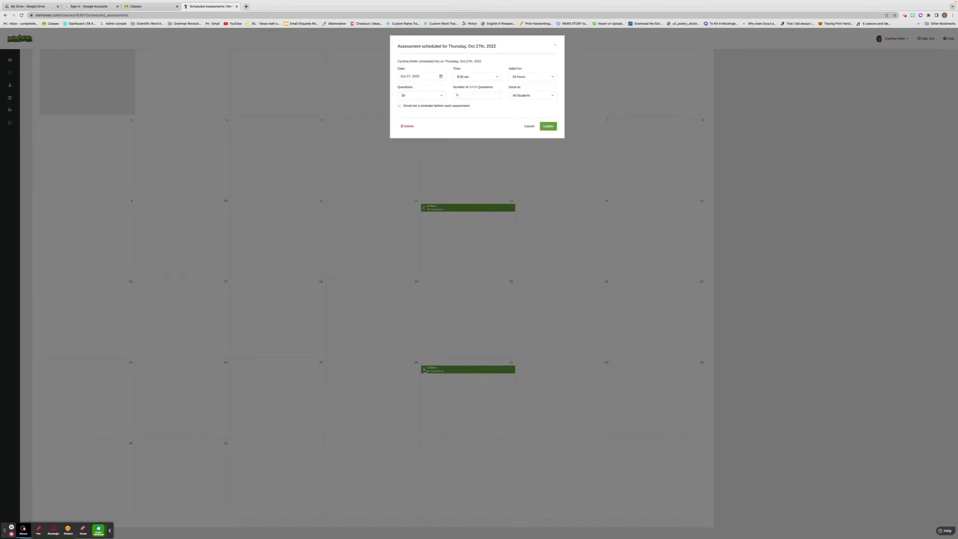
{"action": "left_click", "coordinate": [407, 126]}
{"action": "left_click", "coordinate": [624, 99]}
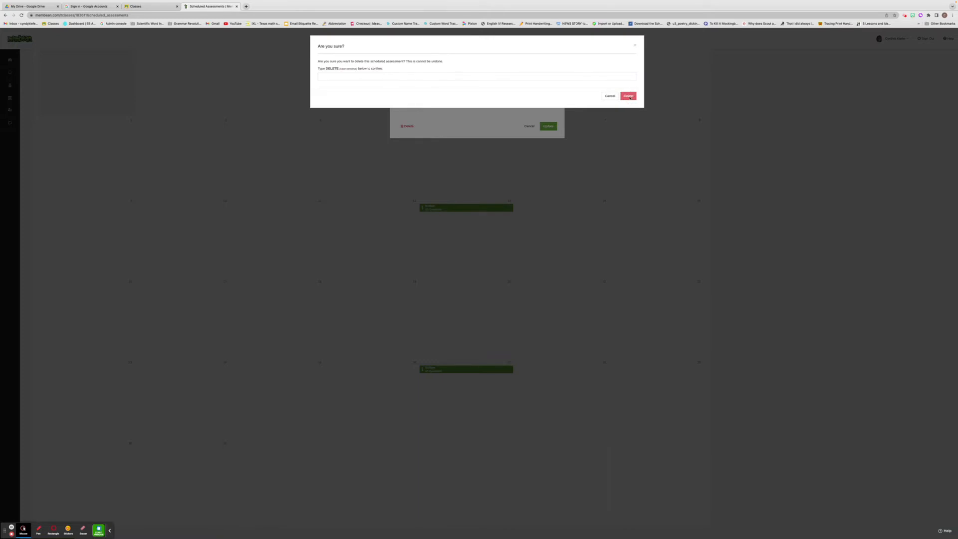
{"action": "left_click", "coordinate": [476, 77]}
{"action": "left_click", "coordinate": [627, 97]}
{"action": "type", "text": "LETE"}
{"action": "key", "text": "Return"}
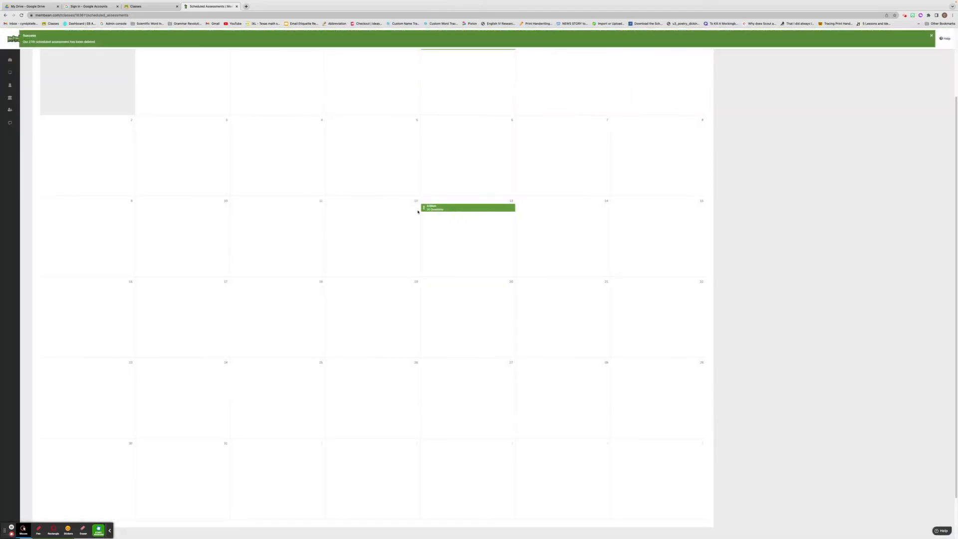
Delete the assessment scheduled for October 13, 2022, confirming with the word DELETE.
{"action": "left_click", "coordinate": [423, 208]}
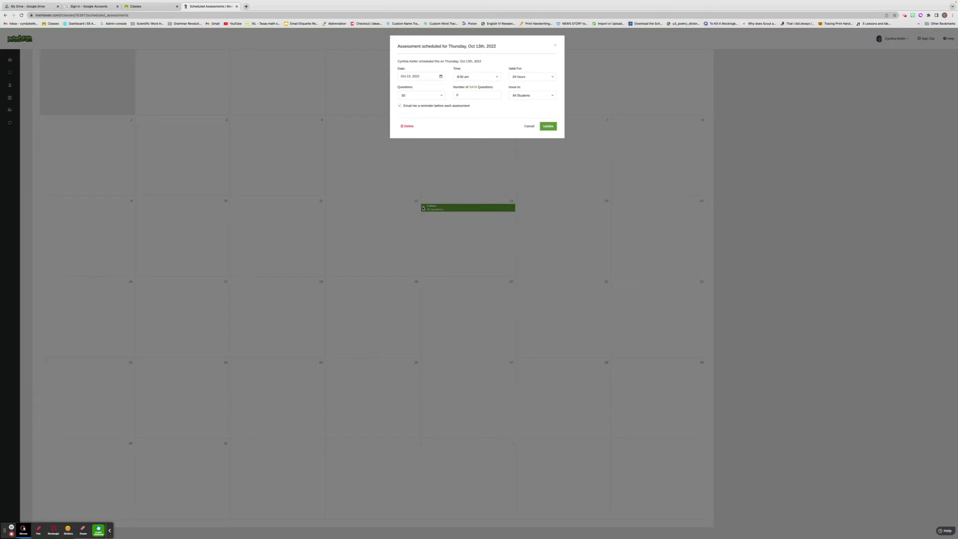
{"action": "left_click", "coordinate": [408, 126]}
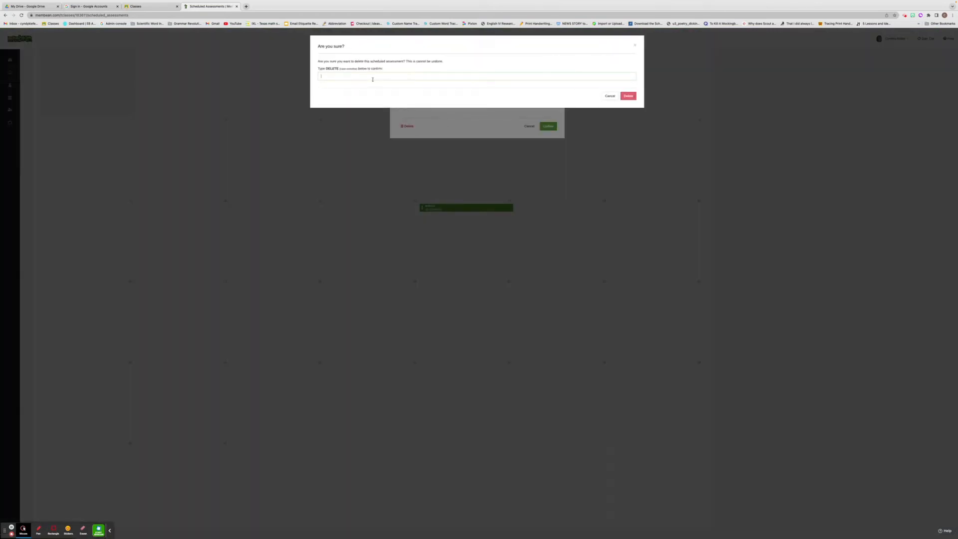
{"action": "type", "text": "DELETE"}
{"action": "left_click", "coordinate": [629, 96]}
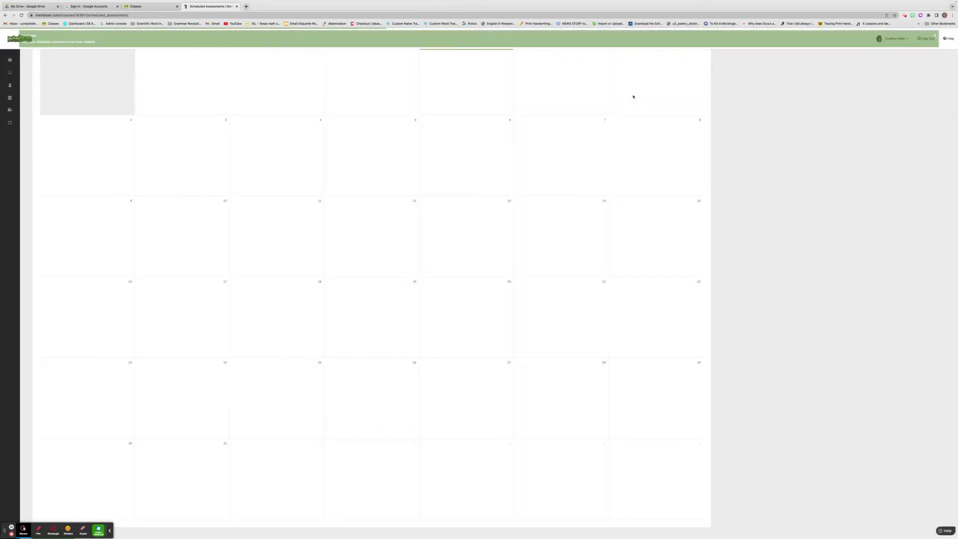
Delete the assessment scheduled for September 29, 2022 from the calendar, confirming with the word DELETE.
{"action": "scroll", "coordinate": [481, 161], "scroll_direction": "up", "scroll_amount": 2}
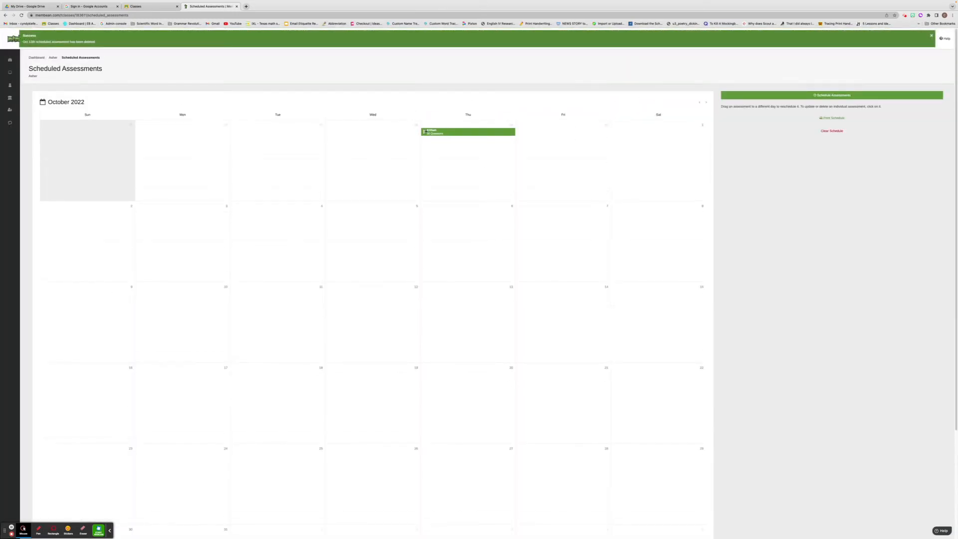
{"action": "left_click", "coordinate": [424, 132]}
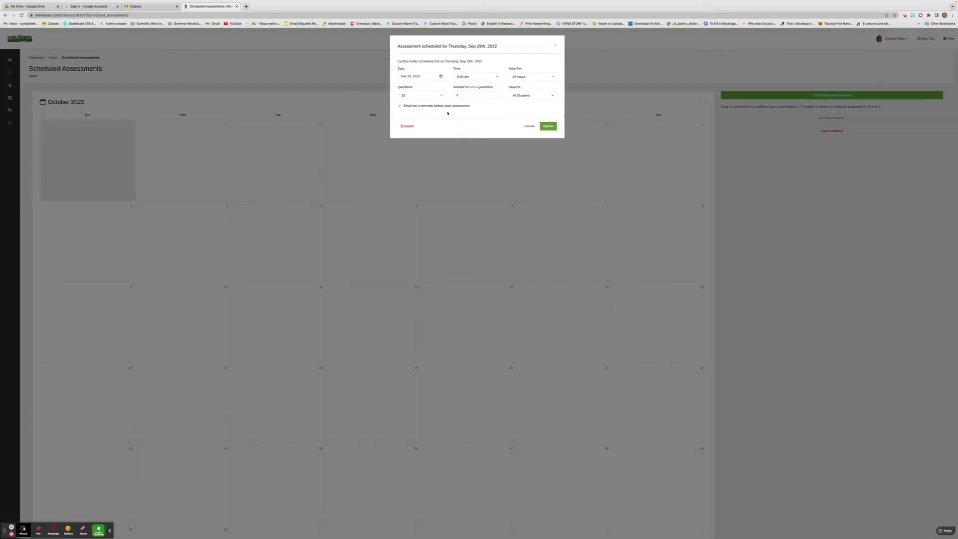
{"action": "left_click", "coordinate": [406, 125]}
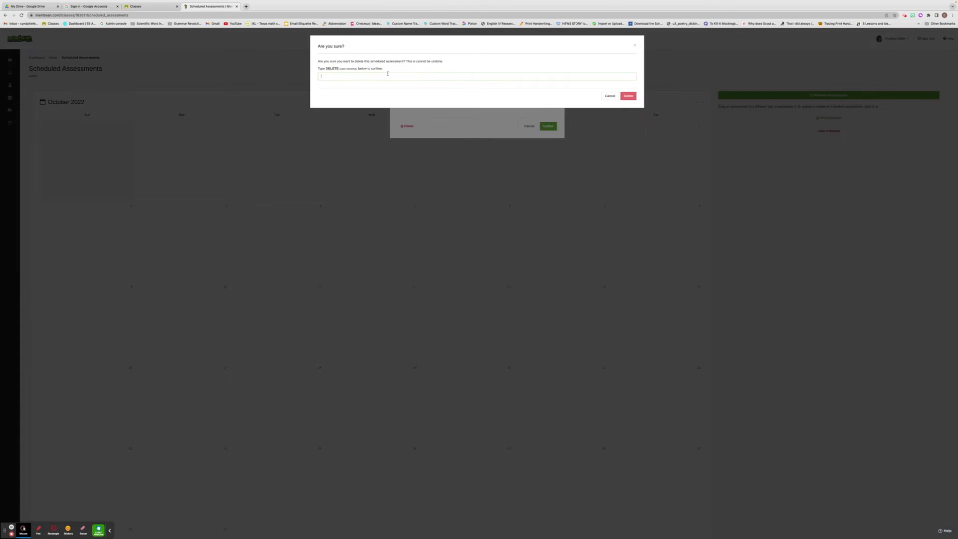
{"action": "type", "text": "DELETE"}
{"action": "left_click", "coordinate": [628, 96]}
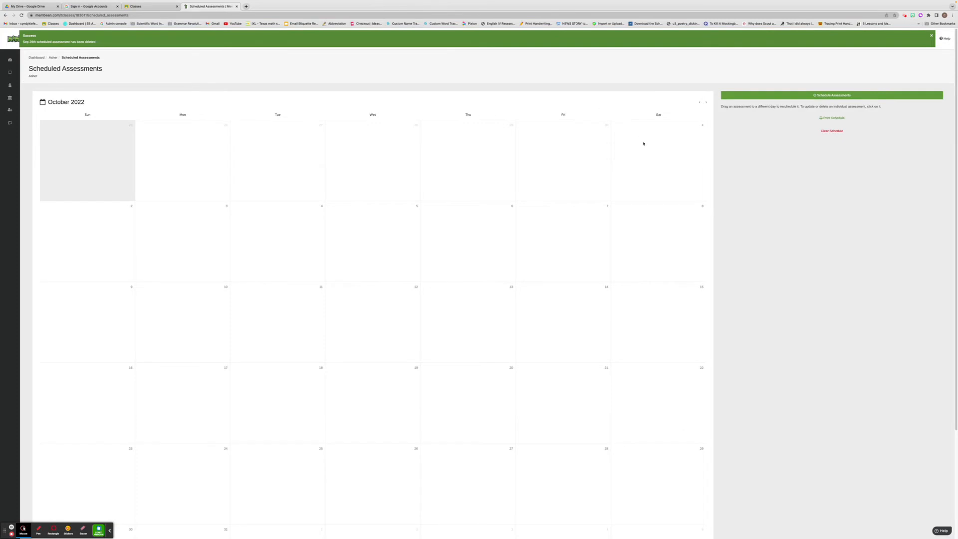
Delete the assessment scheduled for November 10, 2022, confirming with the word DELETE, and return the calendar to September 2022.
{"action": "left_click", "coordinate": [707, 103]}
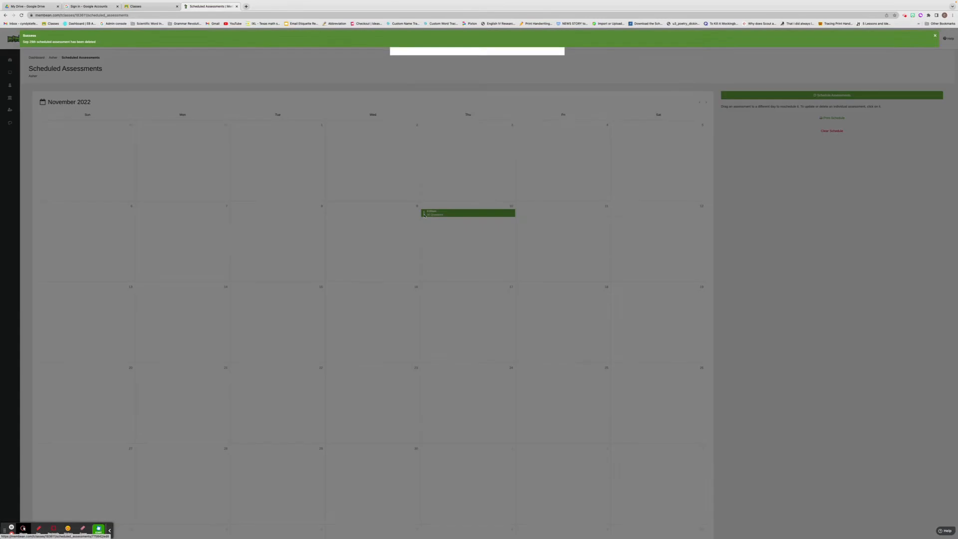
{"action": "left_click", "coordinate": [423, 213]}
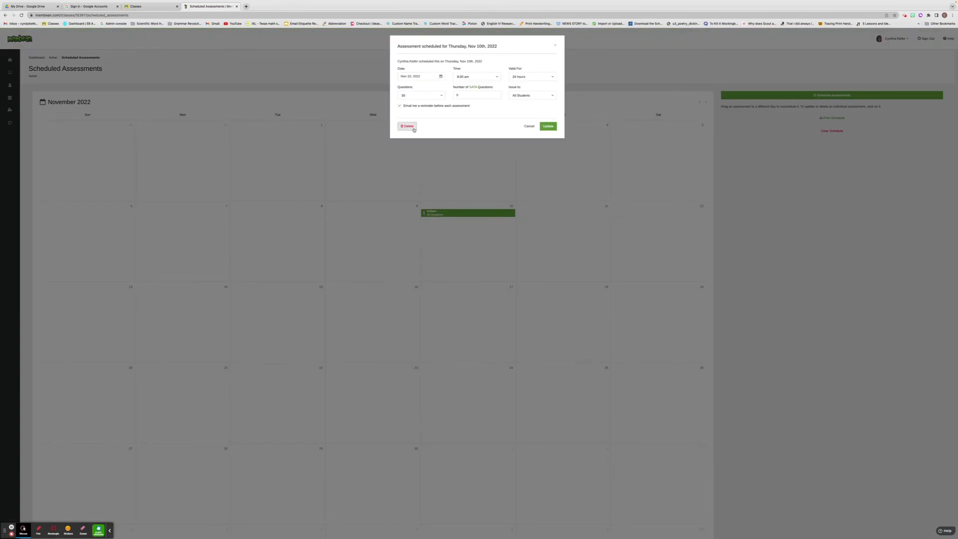
{"action": "left_click", "coordinate": [409, 126]}
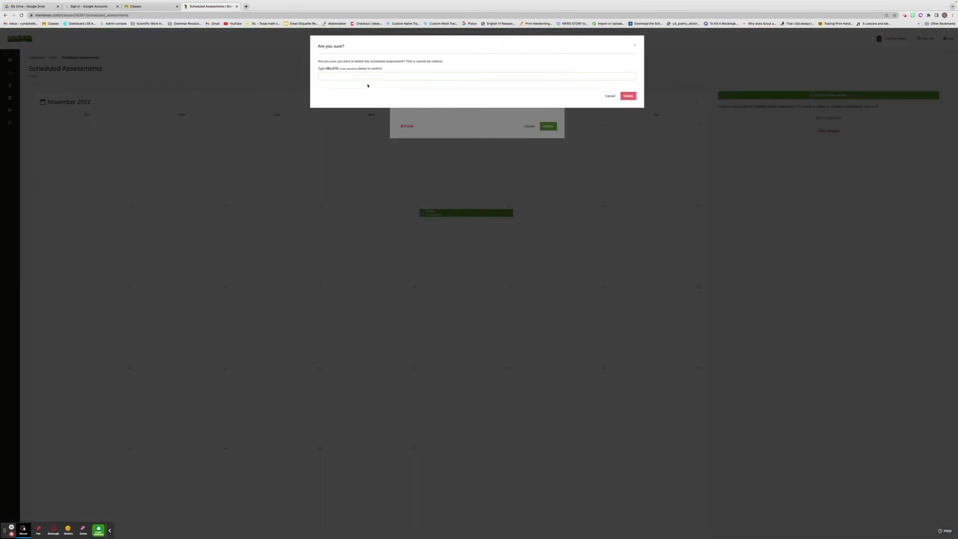
{"action": "type", "text": "DELETE"}
{"action": "left_click", "coordinate": [629, 96]}
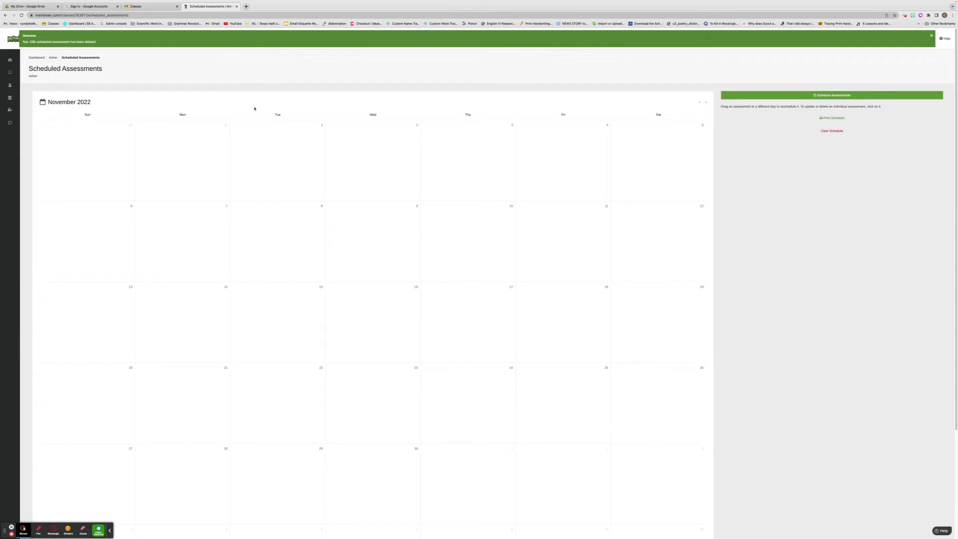
{"action": "left_click", "coordinate": [699, 103]}
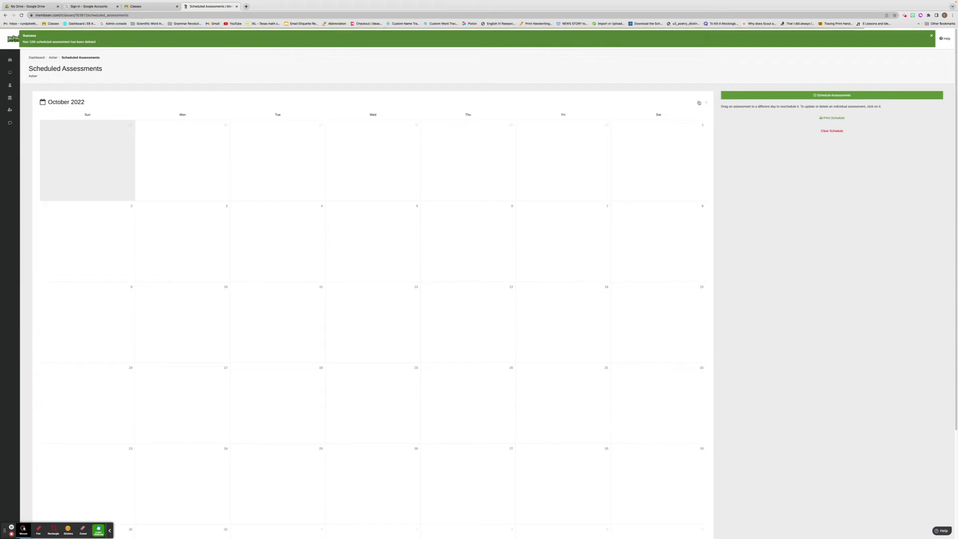
{"action": "left_click", "coordinate": [698, 102]}
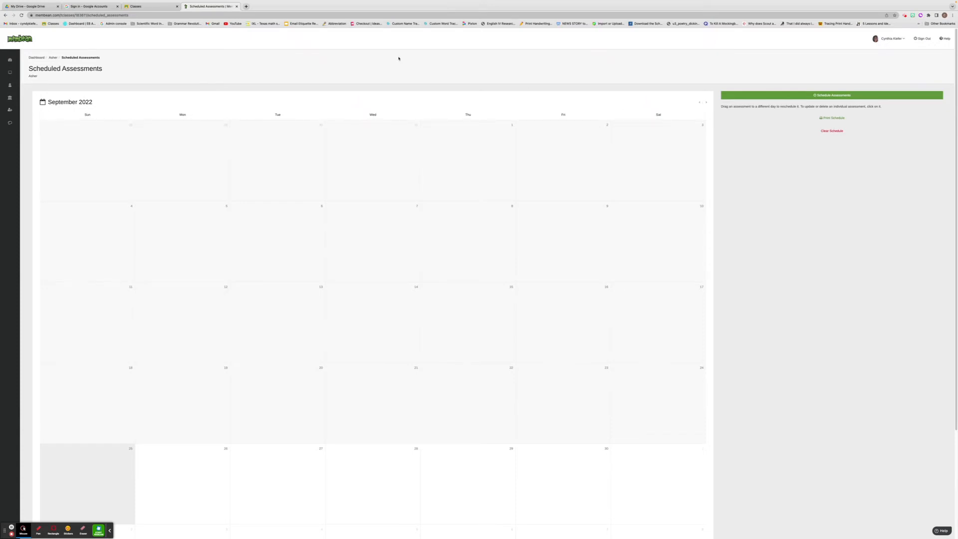
Open the preferences of the first student listed in the Asher class.
{"action": "left_click", "coordinate": [14, 60]}
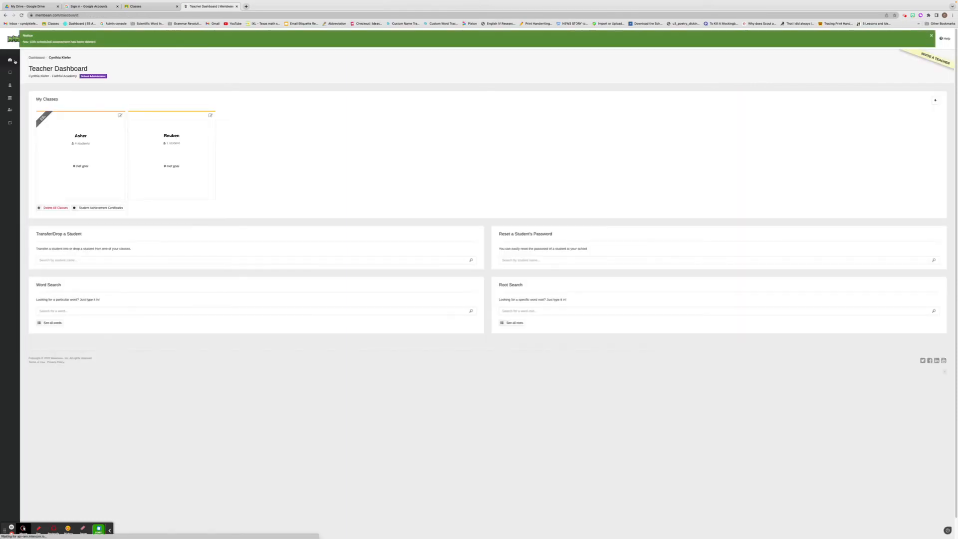
{"action": "left_click", "coordinate": [82, 137]}
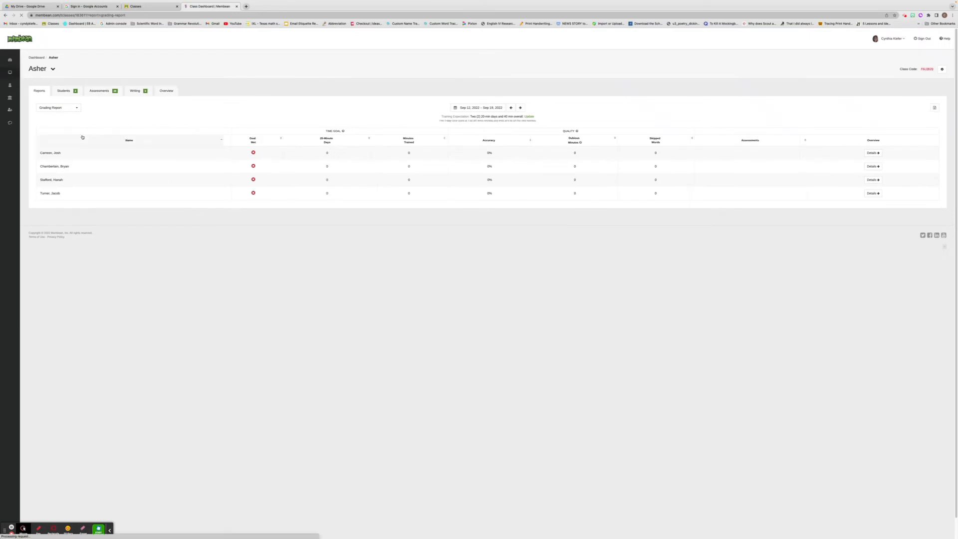
{"action": "left_click", "coordinate": [59, 90]}
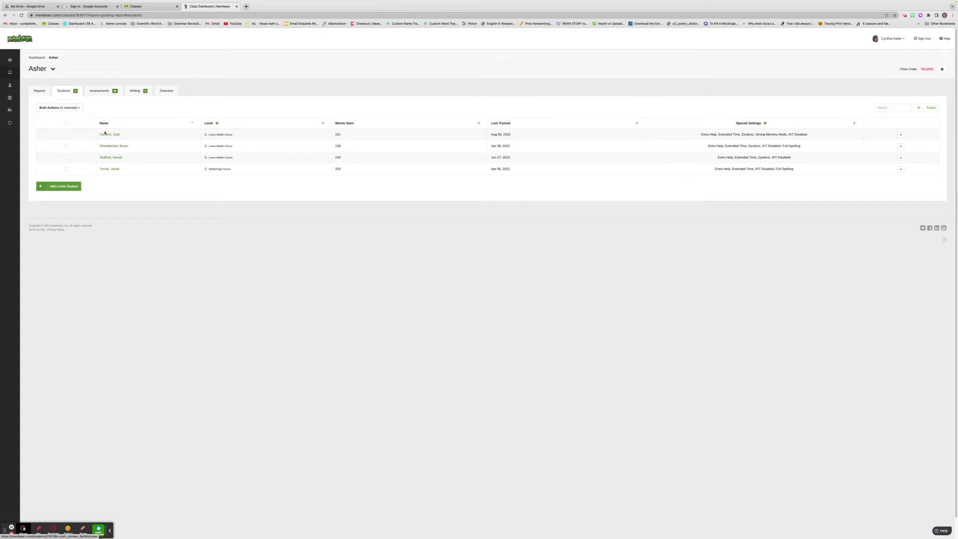
{"action": "left_click", "coordinate": [901, 135]}
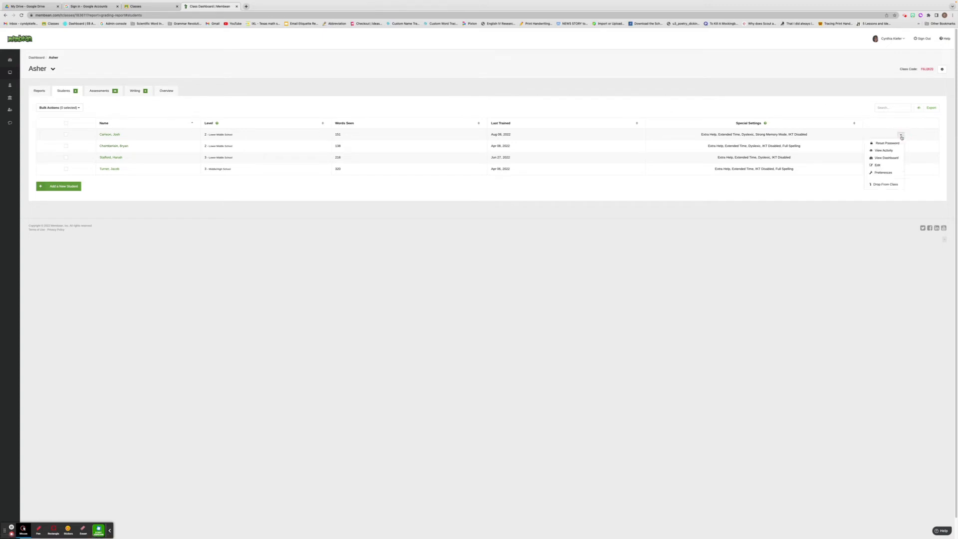
{"action": "left_click", "coordinate": [887, 174]}
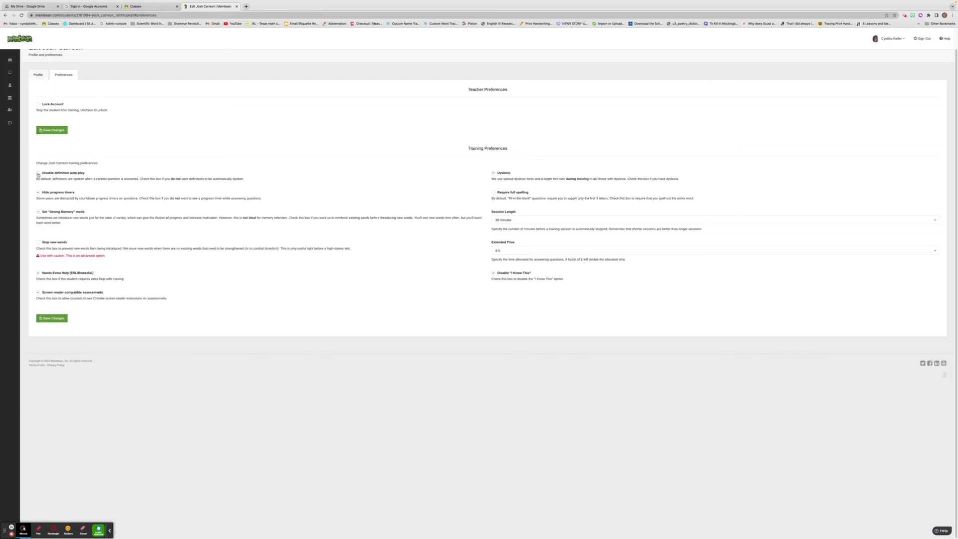
Enable Disable definition auto-play and Stop new words for the student, set Extended Time to the highest factor, and save the preferences.
{"action": "left_click", "coordinate": [38, 173]}
{"action": "left_click", "coordinate": [37, 243]}
{"action": "left_click", "coordinate": [935, 251]}
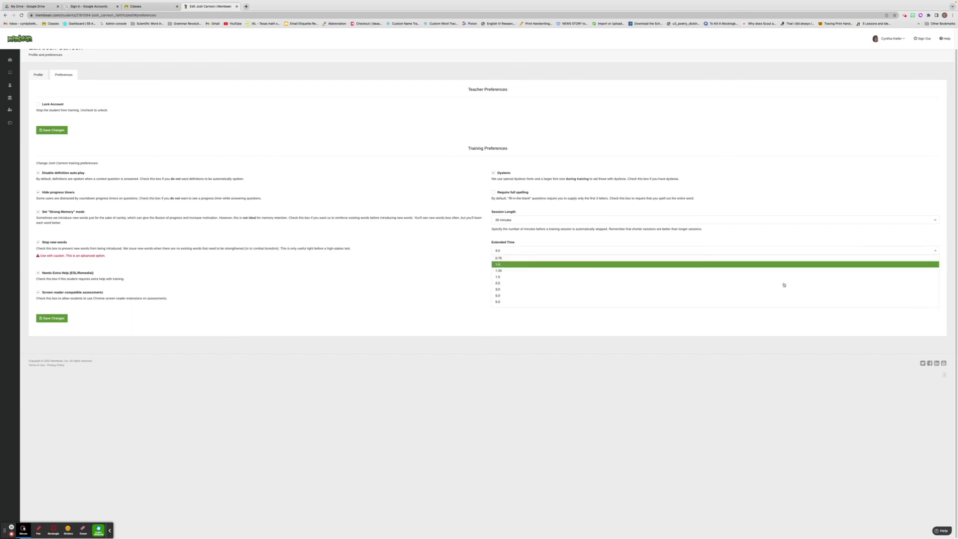
{"action": "left_click", "coordinate": [502, 302]}
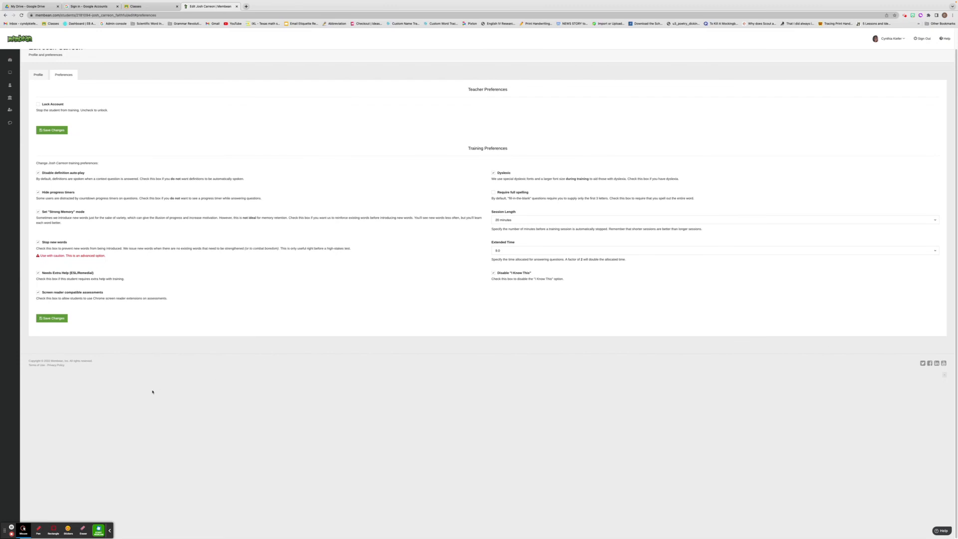
{"action": "left_click", "coordinate": [48, 319]}
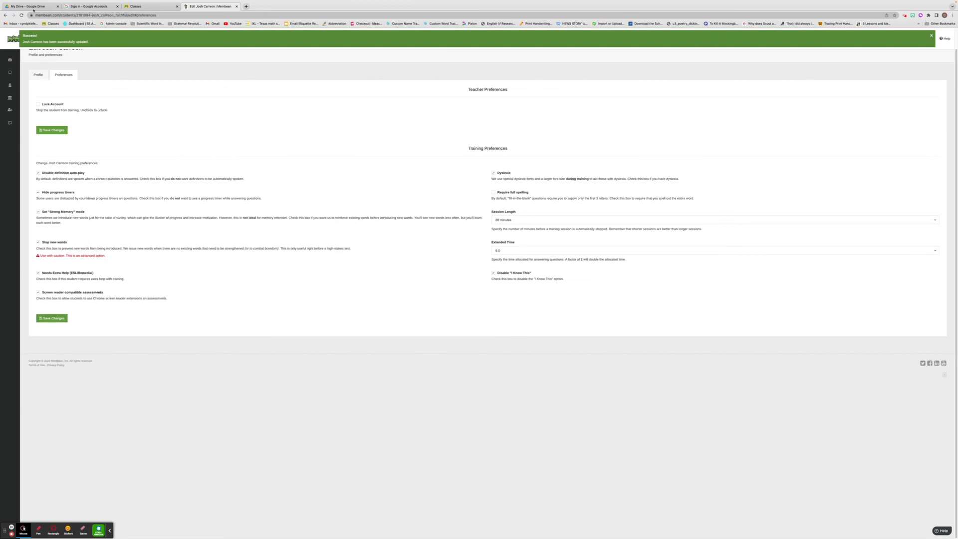
Apply the Sep 12 to Sep 19, 2022 date range to the Asher class's grading report and view the first student's daily details.
{"action": "left_click", "coordinate": [24, 60]}
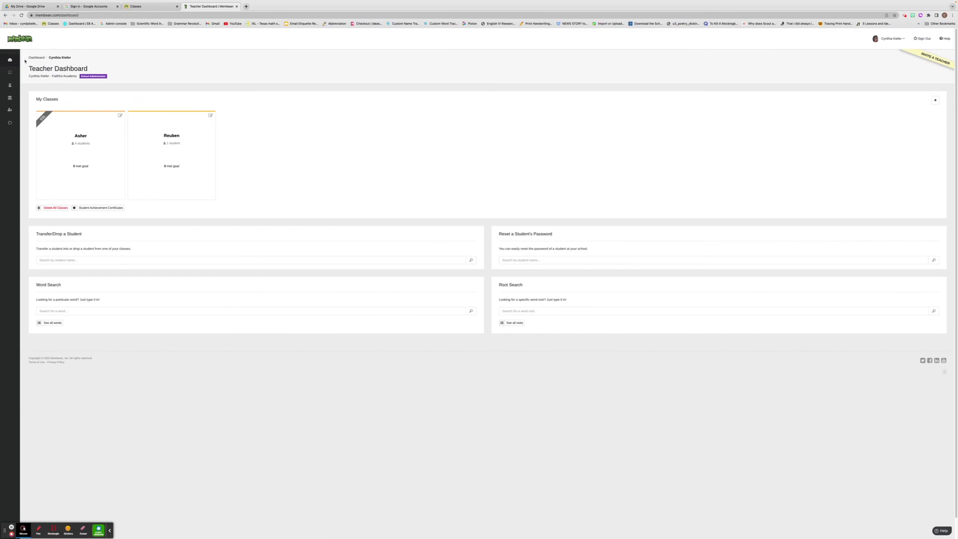
{"action": "left_click", "coordinate": [74, 143]}
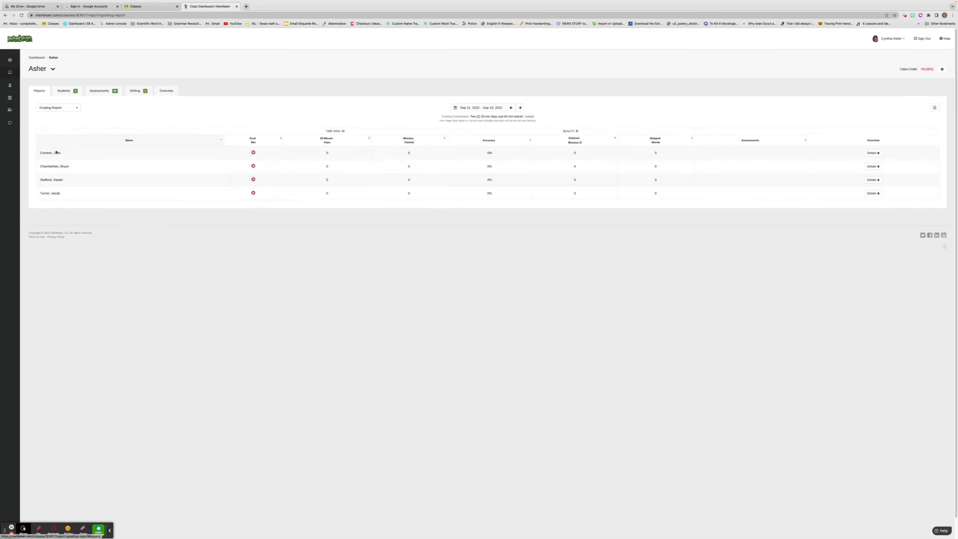
{"action": "left_click", "coordinate": [492, 109]}
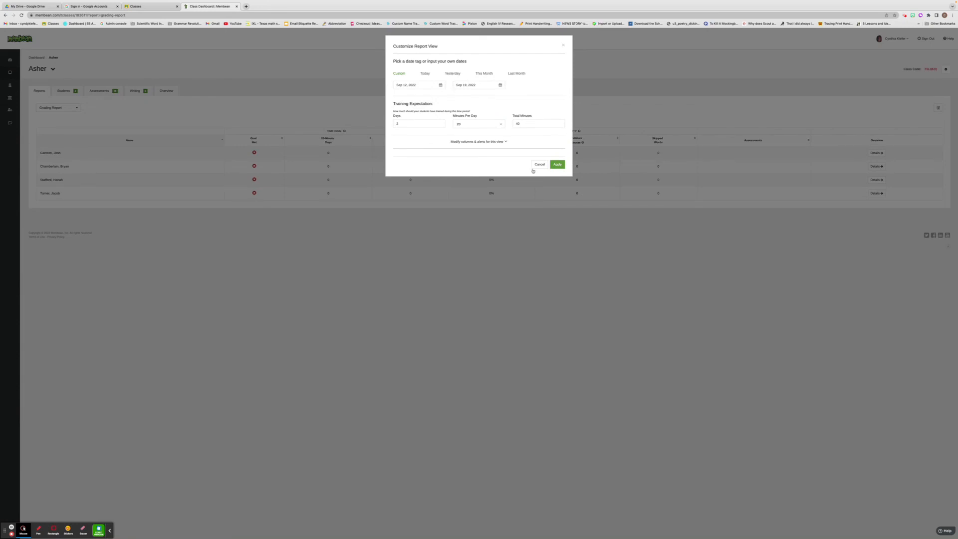
{"action": "left_click", "coordinate": [557, 164]}
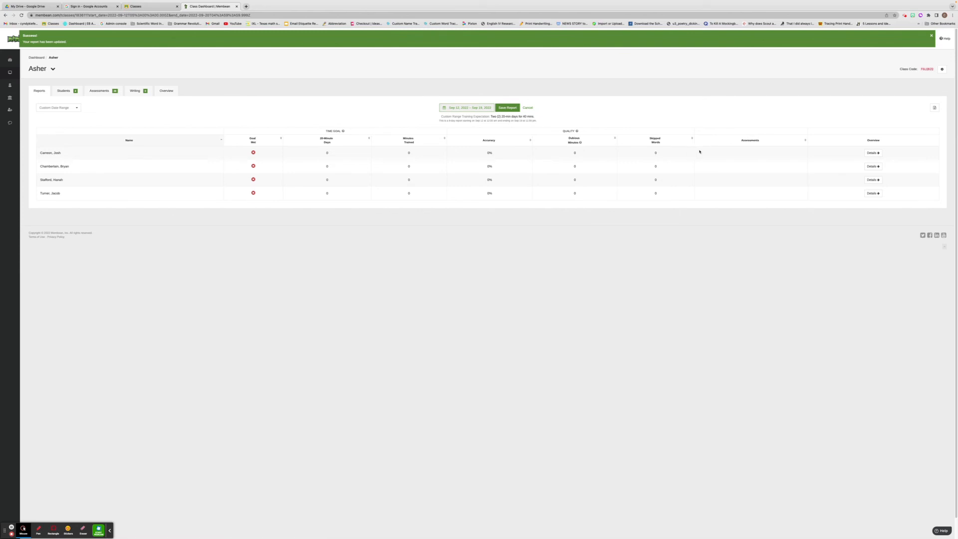
{"action": "left_click", "coordinate": [867, 153]}
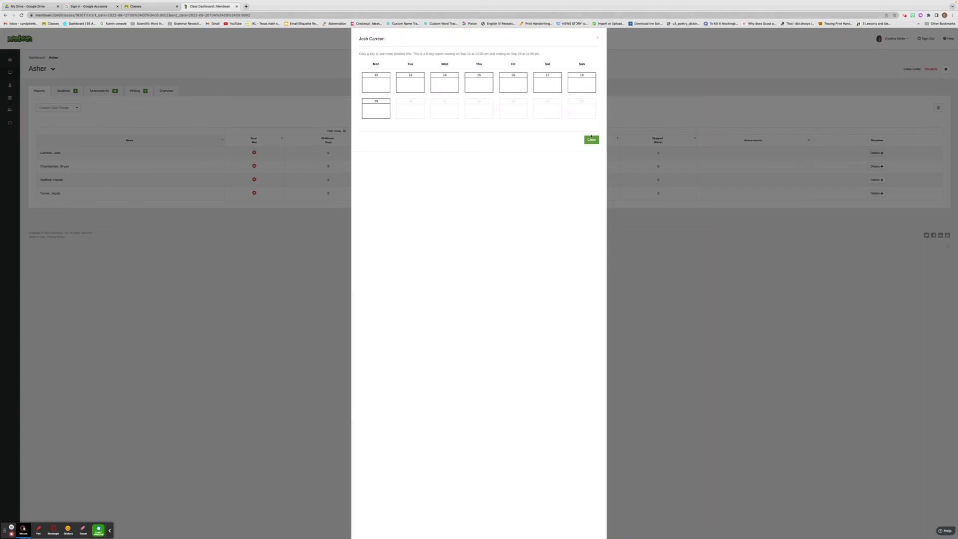
{"action": "left_click", "coordinate": [591, 139]}
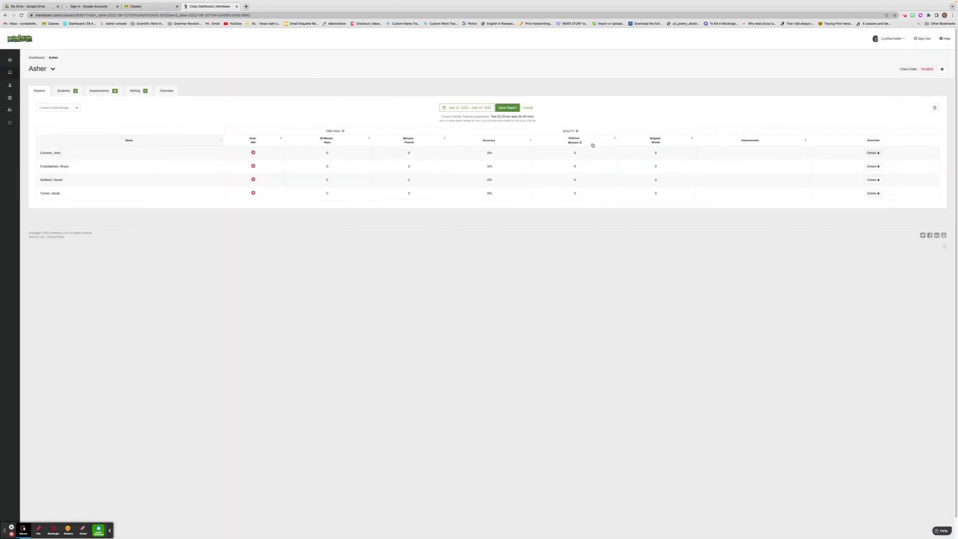